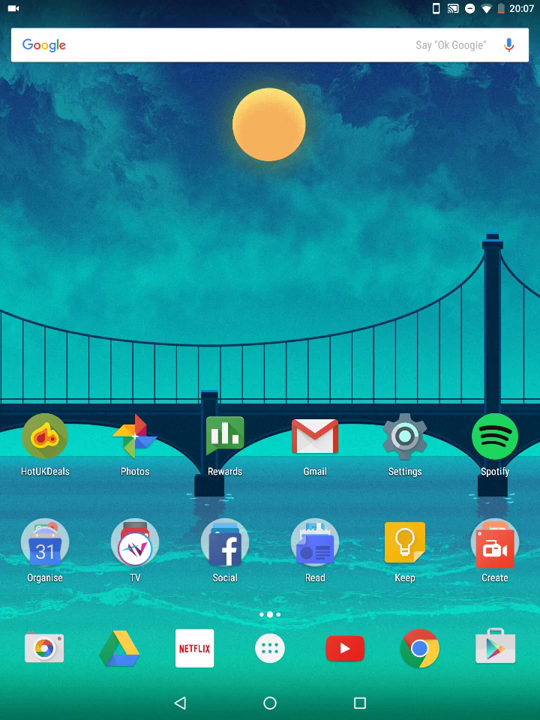
Preview the notifications and full quick settings, then close the shade
drag(198, 4, 198, 200)
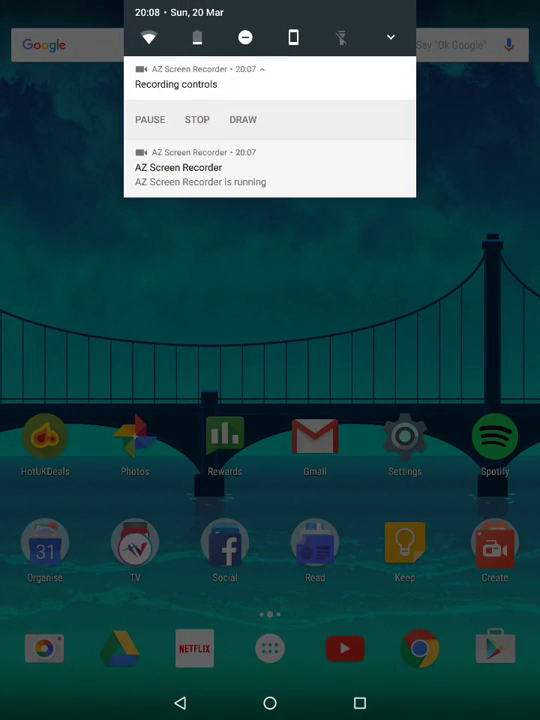
drag(270, 120, 270, 400)
drag(270, 480, 270, 60)
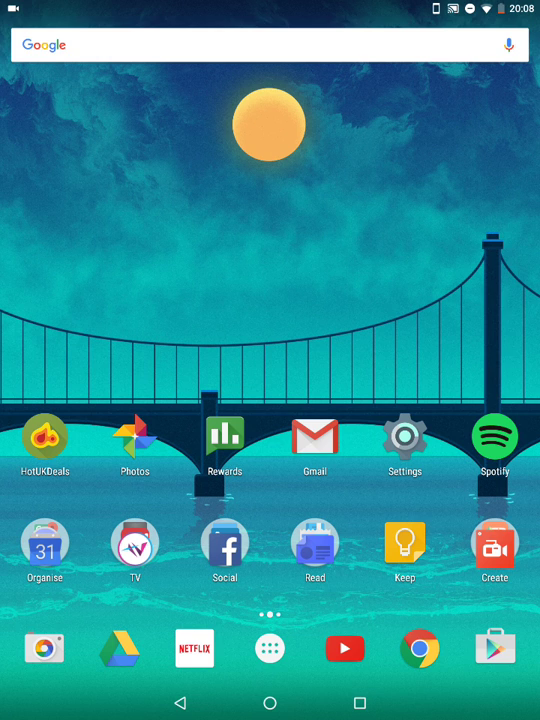
Flip repeatedly between the main home page and the Blocky Raider and MSQRD page
drag(150, 300, 400, 300)
drag(400, 250, 100, 250)
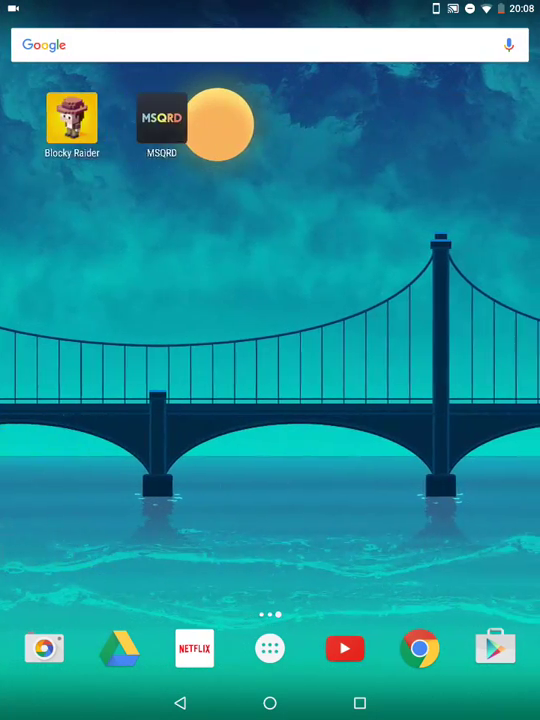
drag(140, 280, 420, 280)
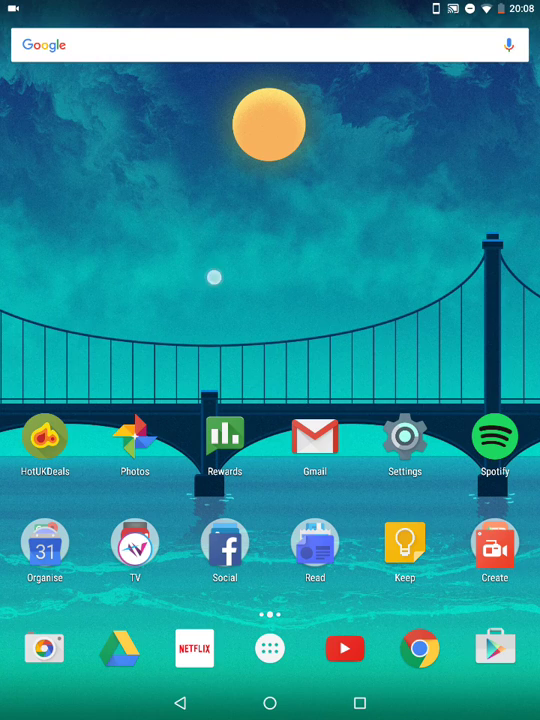
drag(400, 278, 100, 278)
drag(150, 260, 430, 260)
drag(420, 300, 120, 300)
drag(150, 320, 430, 320)
drag(420, 300, 120, 300)
drag(150, 320, 430, 320)
mouse_move(430, 300)
mouse_down()
mouse_move(110, 300)
mouse_move(440, 320)
mouse_up()
drag(400, 309, 104, 309)
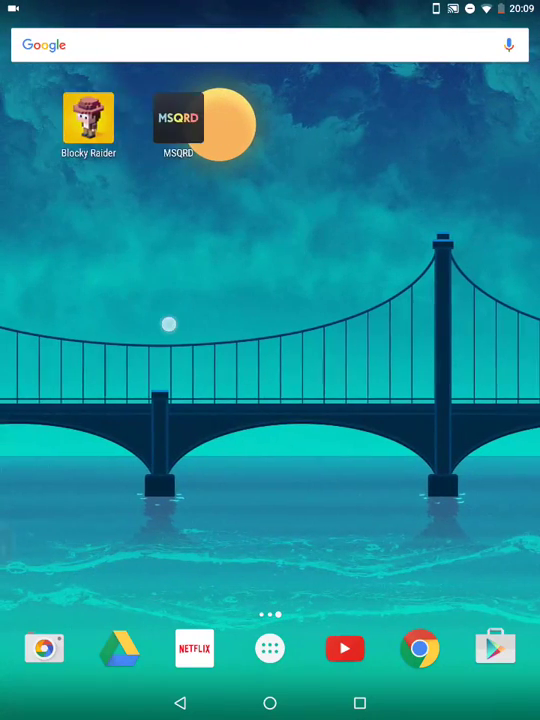
drag(167, 325, 450, 325)
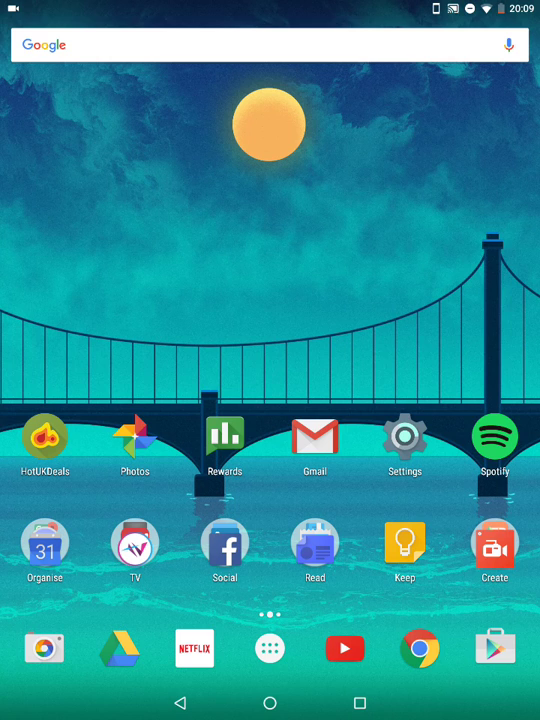
Pull the shade down again and expand it to the full quick settings tiles
drag(100, 5, 100, 200)
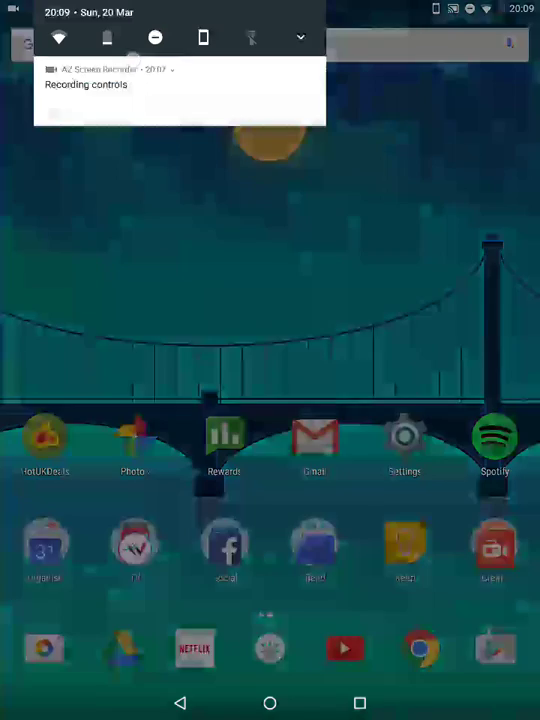
drag(150, 60, 150, 300)
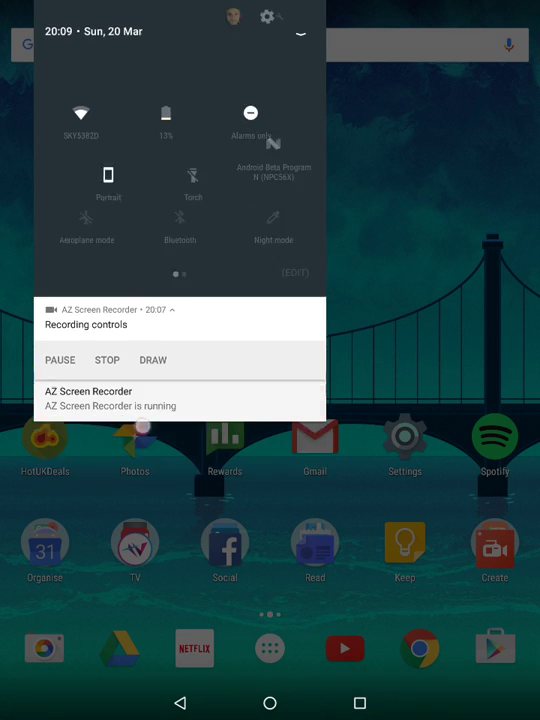
drag(150, 300, 150, 40)
drag(100, 5, 100, 150)
mouse_move(150, 100)
mouse_down()
mouse_move(150, 350)
mouse_move(150, 150)
mouse_up()
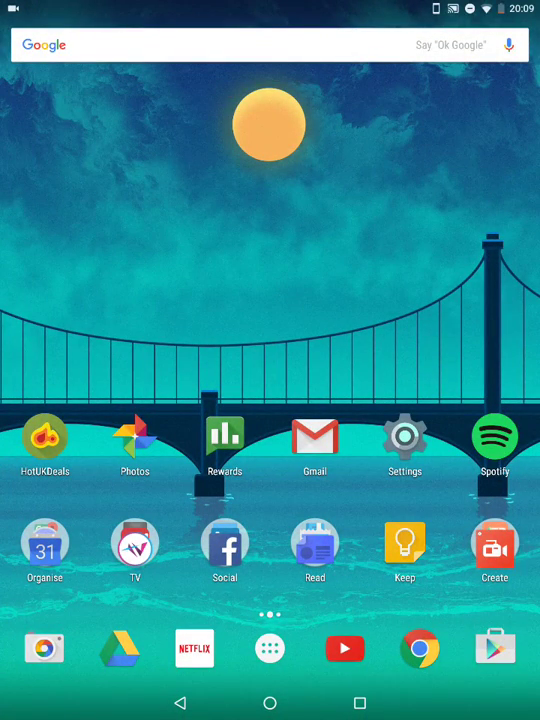
drag(100, 5, 100, 150)
drag(150, 180, 150, 450)
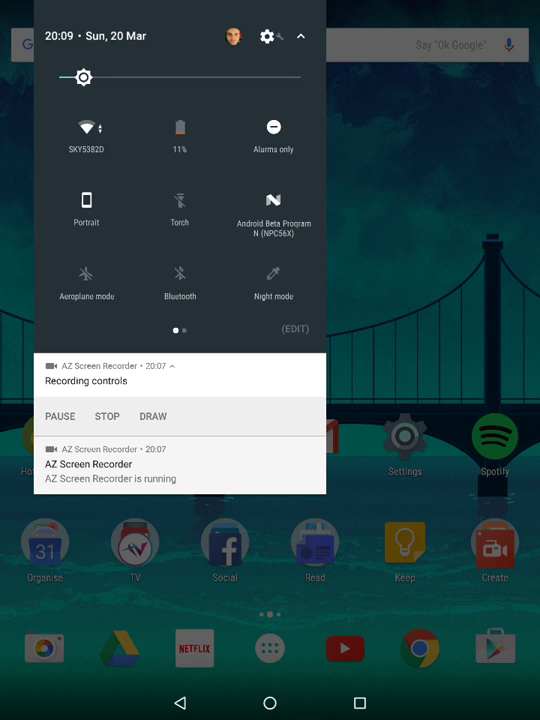
Turn on Night mode, close the shade, and flip home pages to view the amber tint
click(273, 274)
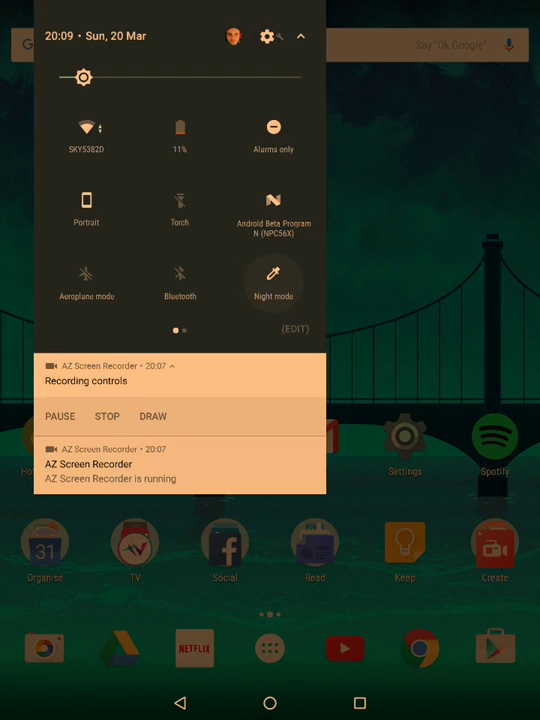
key(Escape)
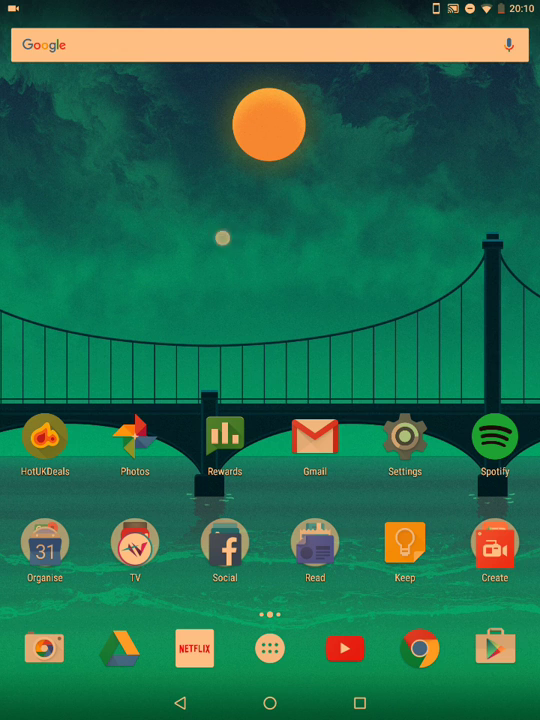
mouse_move(150, 240)
mouse_down()
mouse_move(400, 240)
mouse_move(130, 270)
mouse_up()
drag(100, 170, 400, 170)
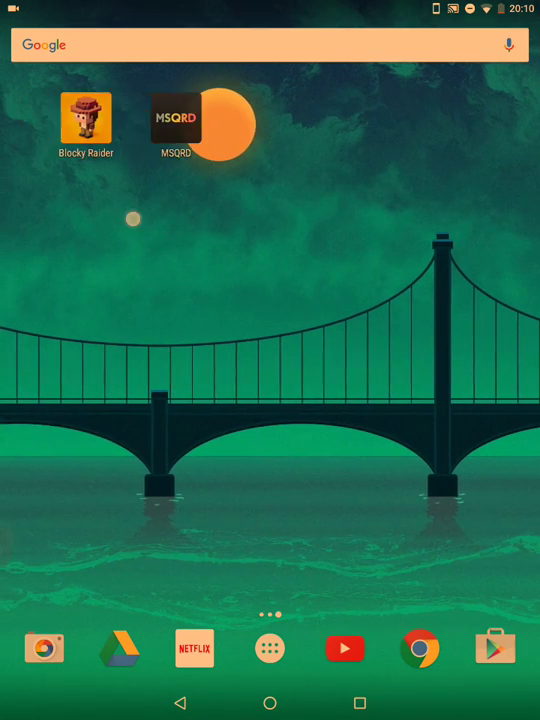
drag(400, 220, 130, 220)
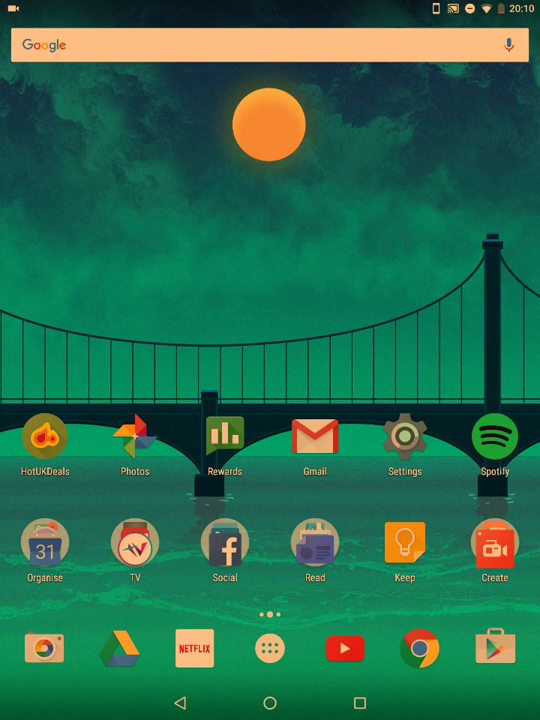
mouse_move(150, 262)
mouse_down()
mouse_move(450, 262)
mouse_move(150, 262)
mouse_up()
Bring up the full quick settings over the tinted home screen, then dismiss them
drag(150, 5, 150, 200)
drag(150, 100, 150, 330)
click(430, 300)
Flip home pages, then tap the Night mode tile in quick settings and dismiss the shade
drag(100, 305, 400, 305)
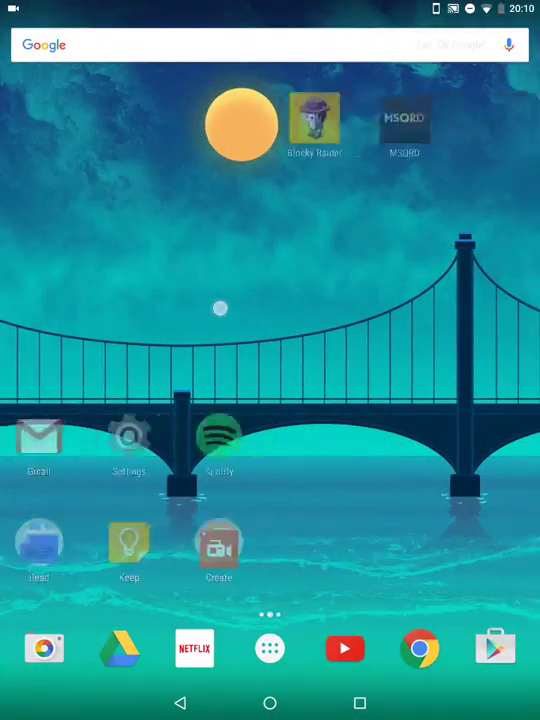
drag(162, 305, 20, 305)
drag(150, 5, 150, 200)
drag(150, 100, 150, 330)
click(273, 280)
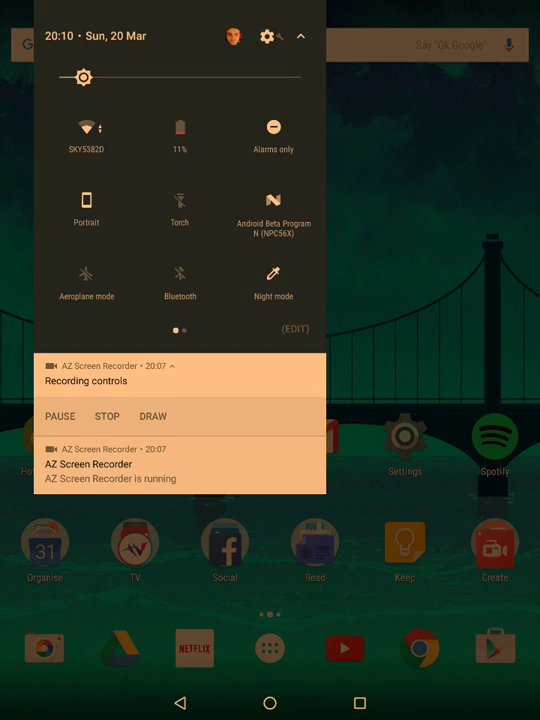
click(156, 535)
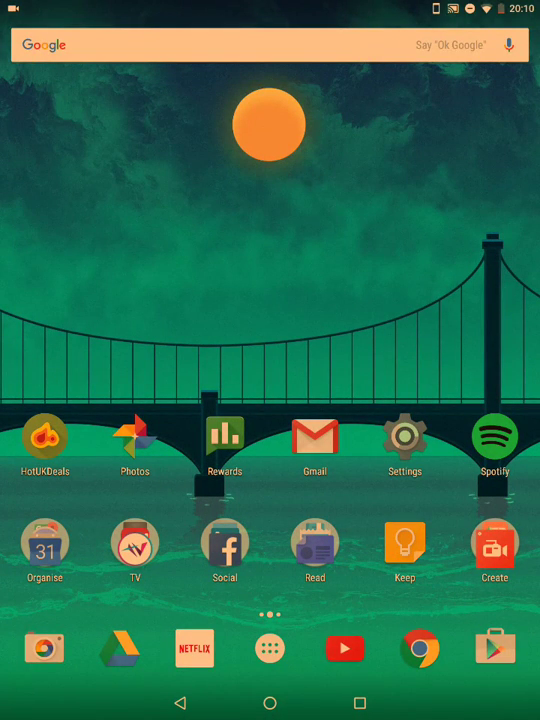
Switch Night mode off, close the shade, and swipe toward the Blocky Raider page
drag(150, 5, 150, 200)
drag(150, 100, 150, 330)
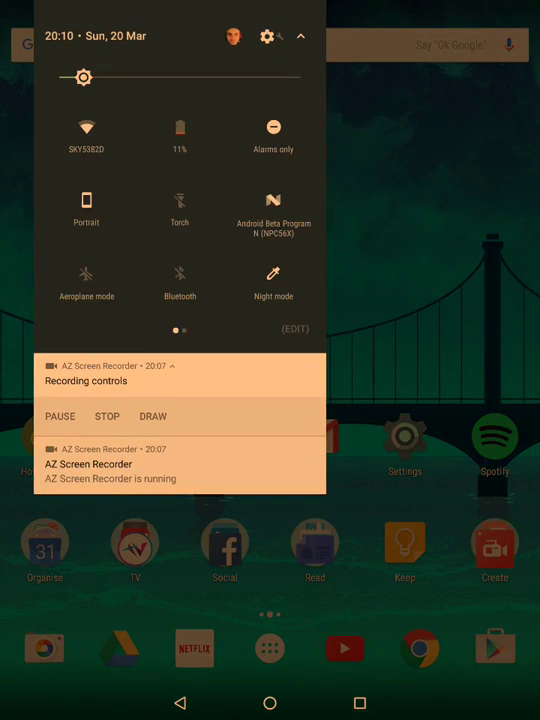
click(273, 280)
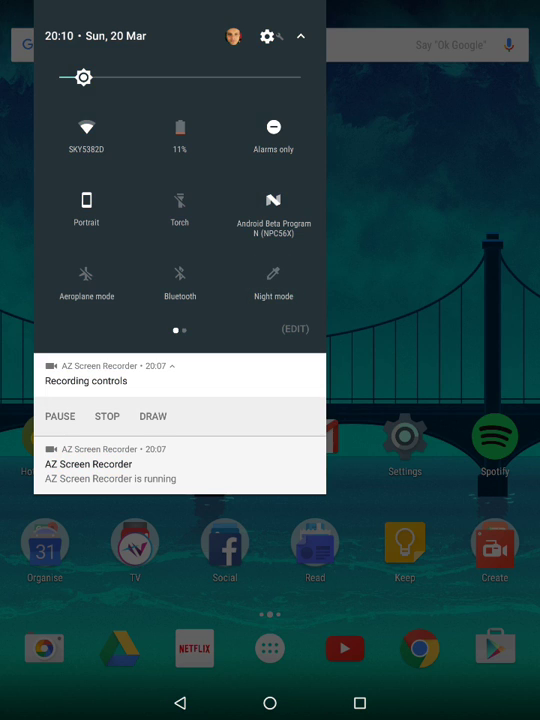
key(Escape)
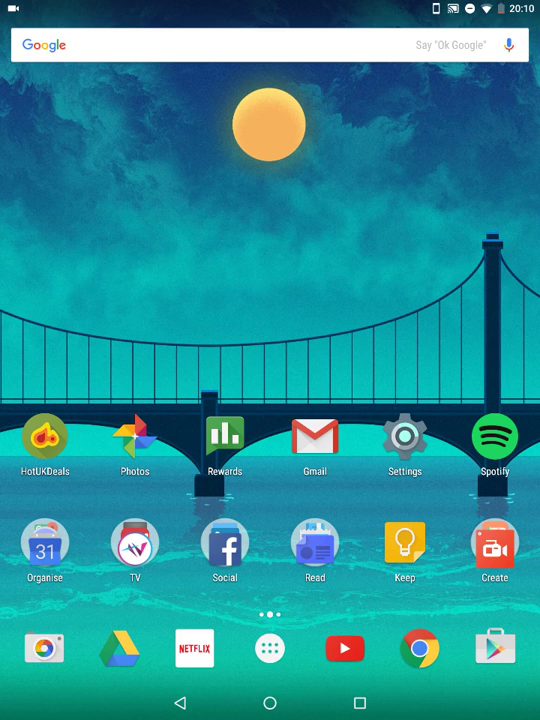
drag(268, 125, 255, 125)
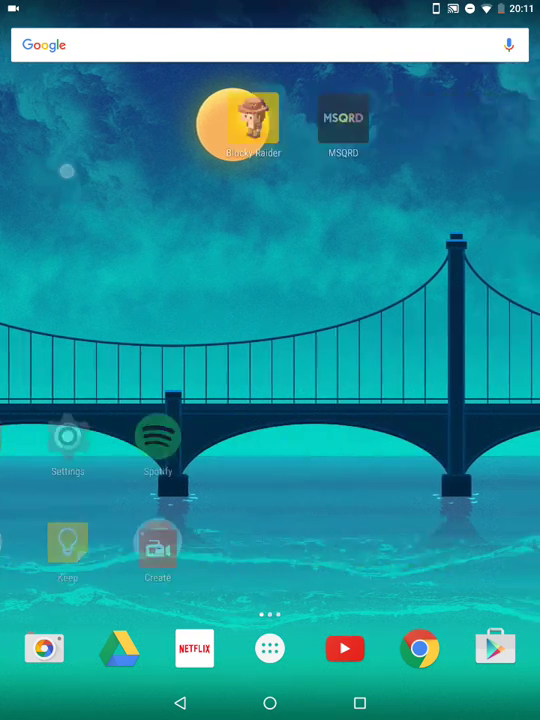